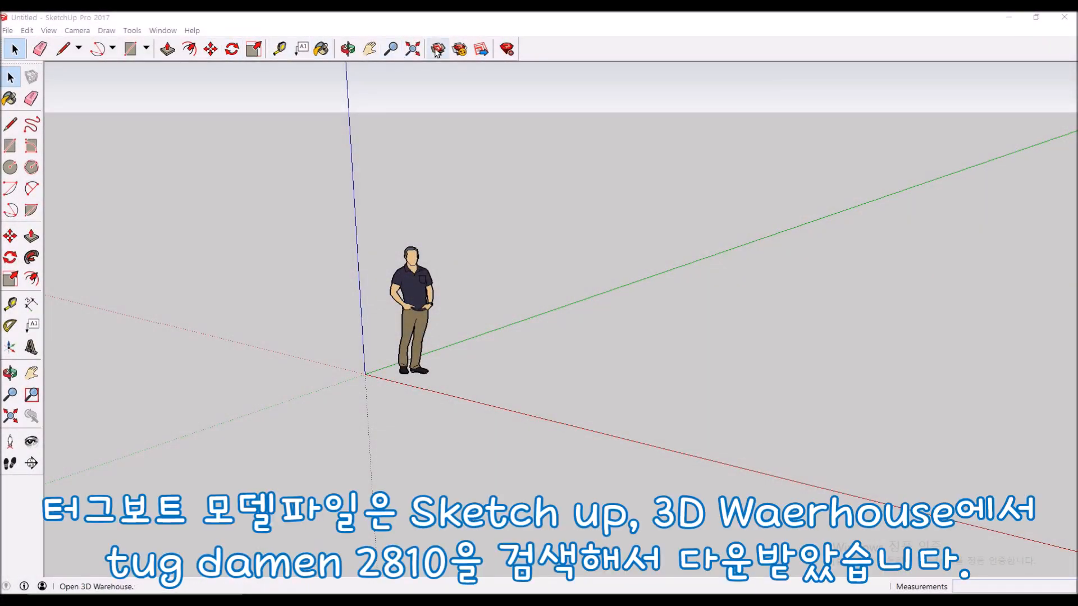
- Open 3D Warehouse full screen and search for 'damen'
click(437, 51)
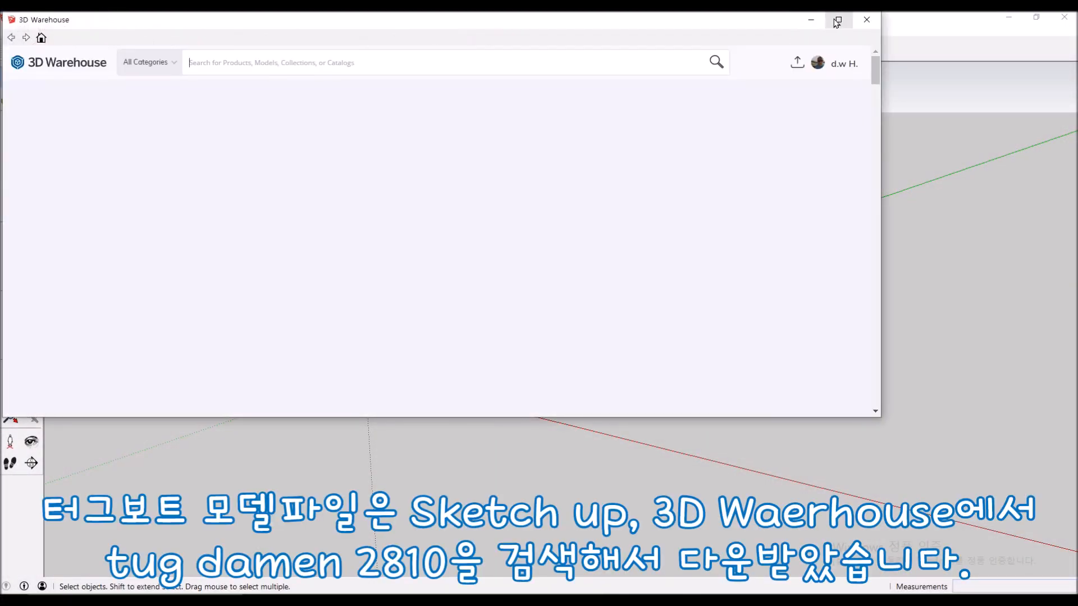
double_click(811, 17)
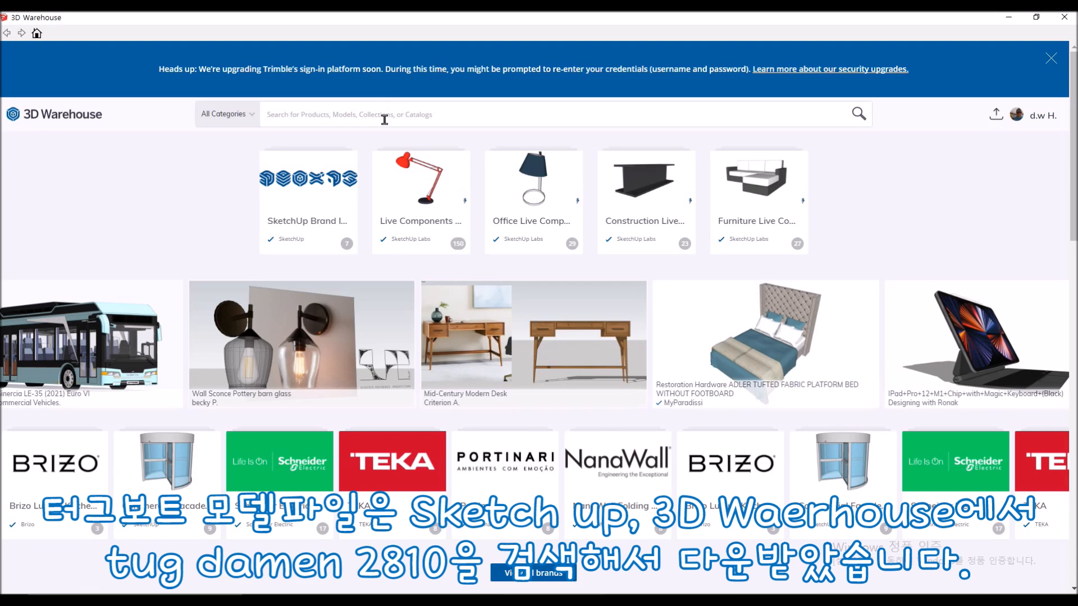
click(385, 119)
text(damen)
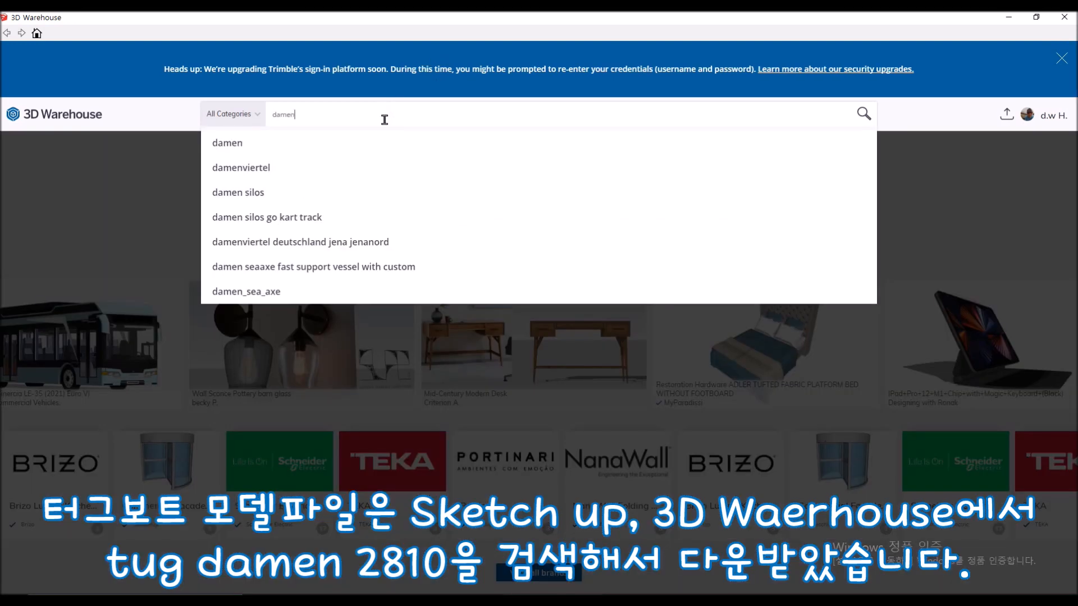
key(Return)
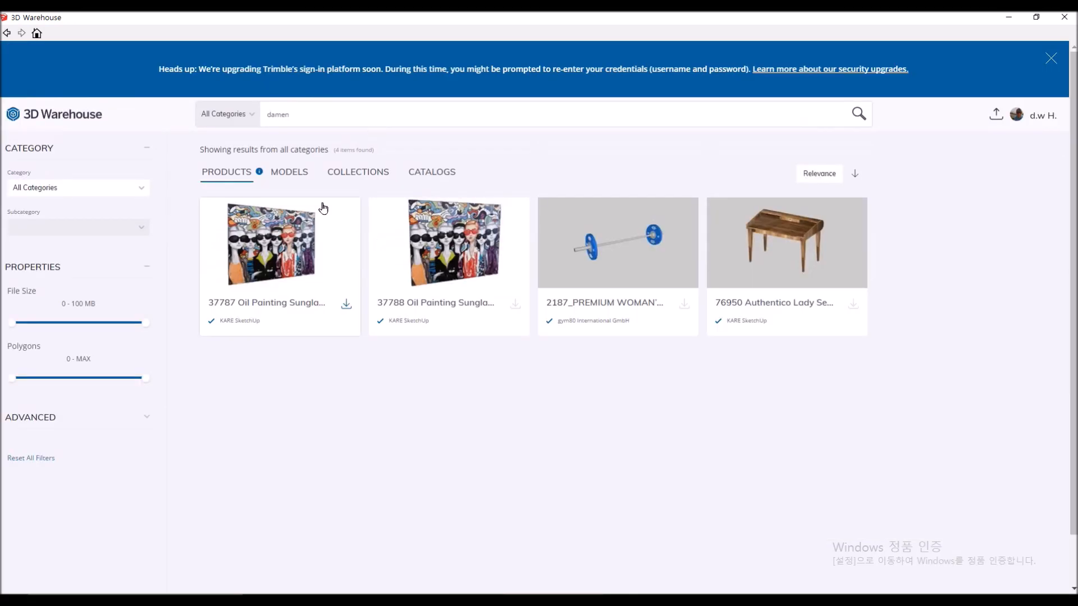
- Show model results and open the TUG DAMEN 2810 model details
click(283, 175)
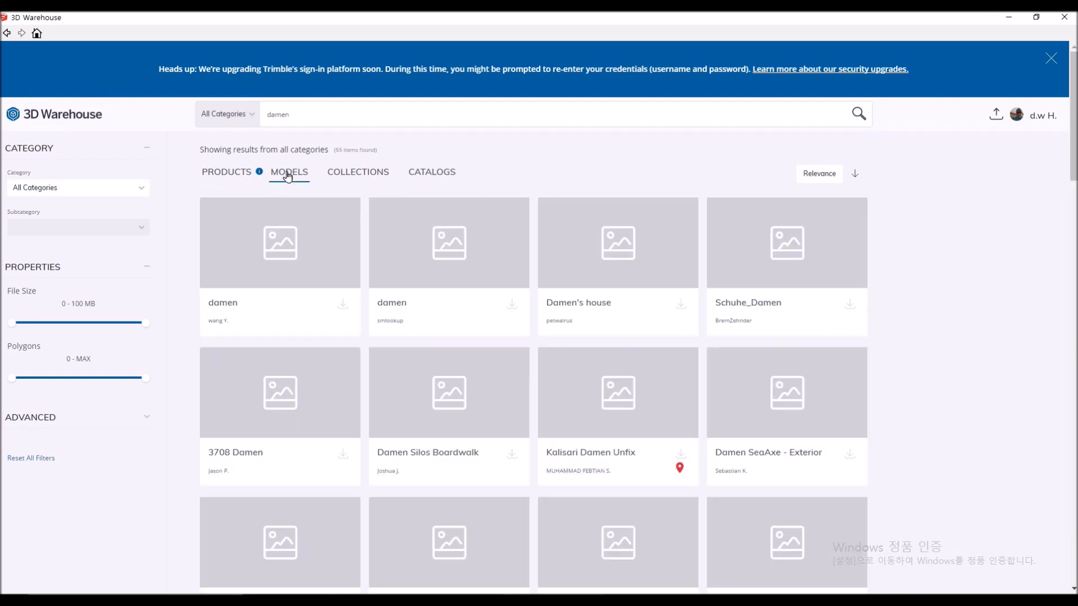
scroll(298, 216, down, 2)
scroll(403, 229, down, 4)
click(513, 282)
- Download the Damen ASD 2810 tug into SketchUp and orbit around its bow
click(627, 286)
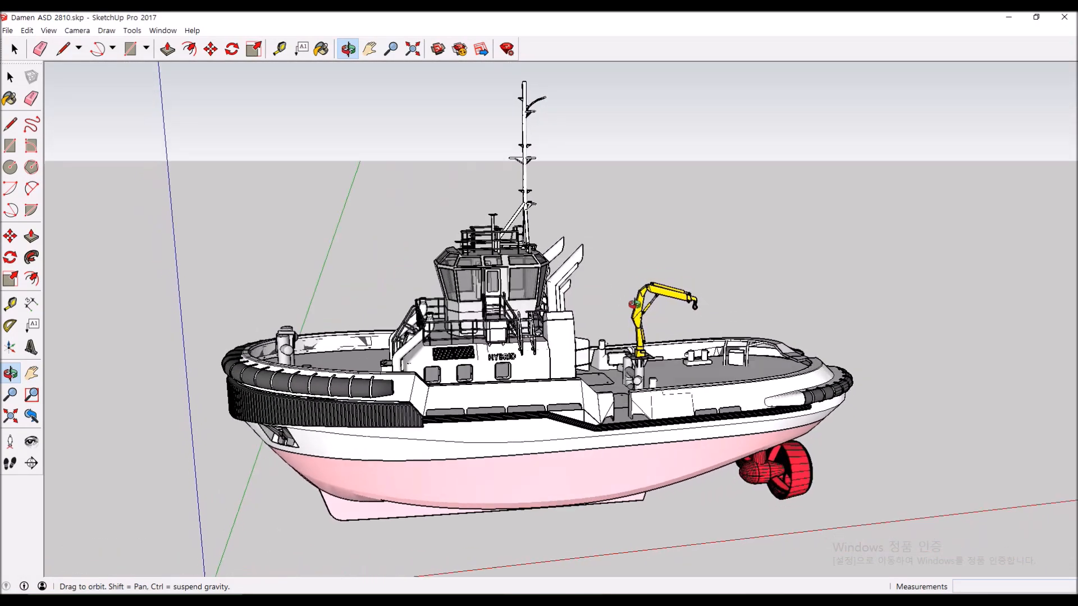
middle_drag(634, 304, 808, 276)
middle_drag(387, 362, 612, 368)
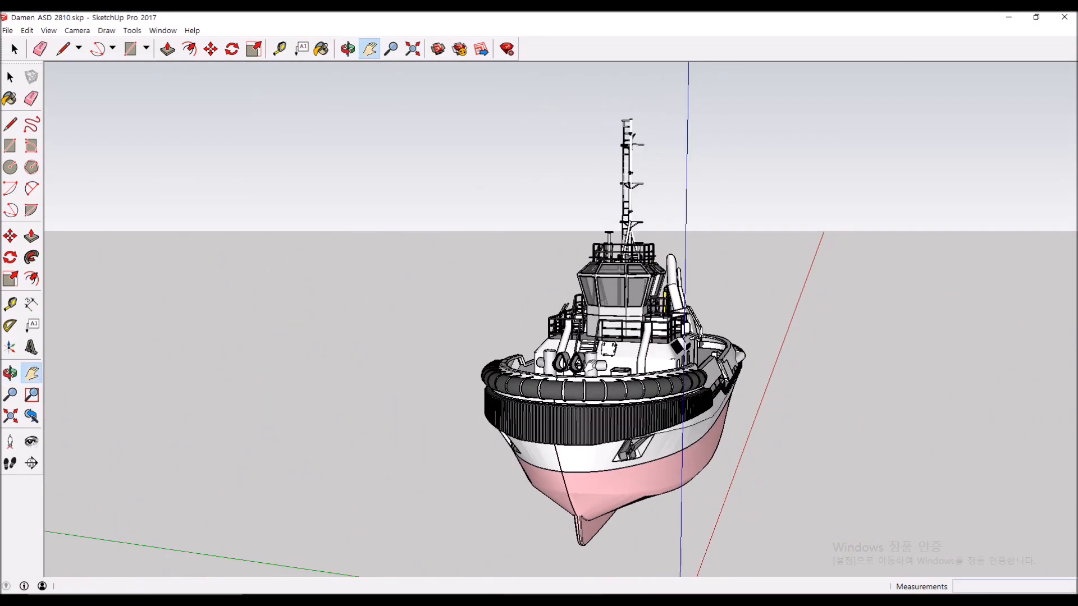
middle_drag(476, 341, 672, 417)
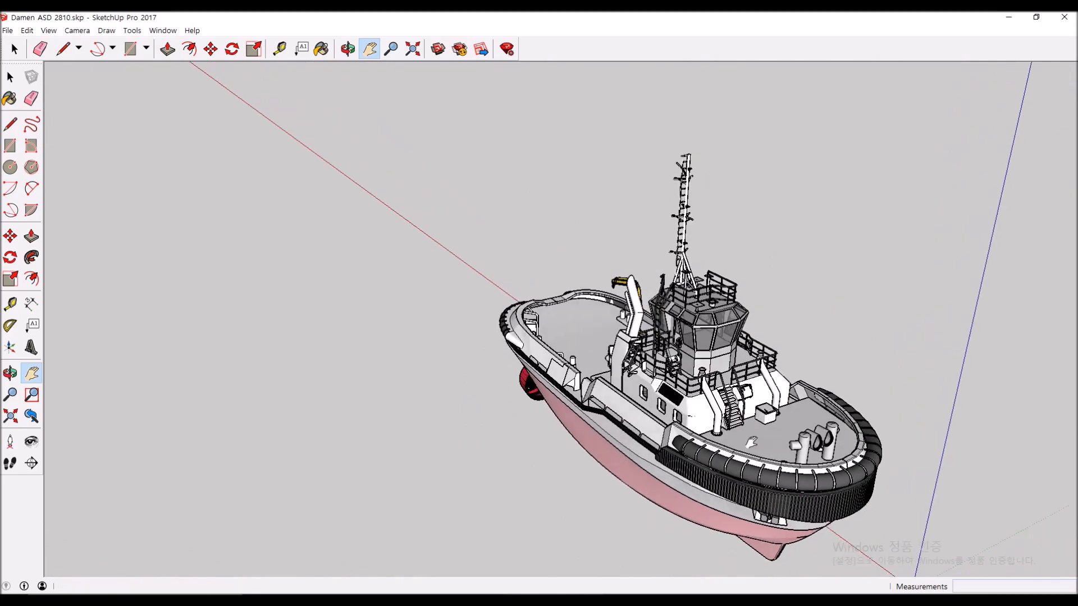
scroll(600, 380, up, 5)
- Inspect the tug's port side, wheelhouse and low side profile from several angles
middle_drag(600, 379, 744, 334)
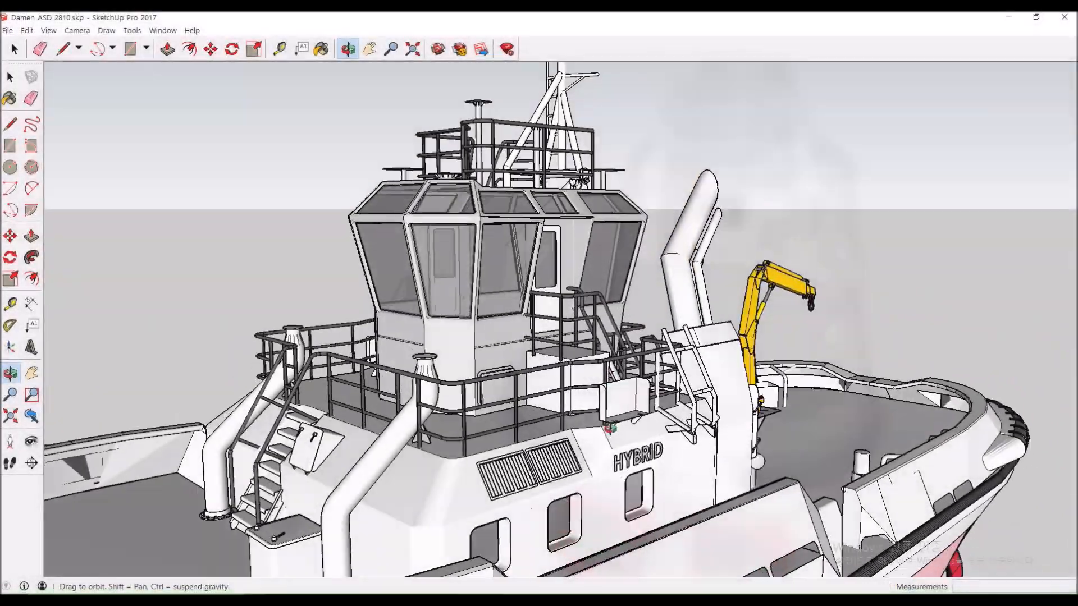
middle_drag(625, 480, 629, 549)
shift+middle_drag(607, 377, 698, 265)
scroll(639, 449, down, 5)
middle_drag(688, 332, 611, 292)
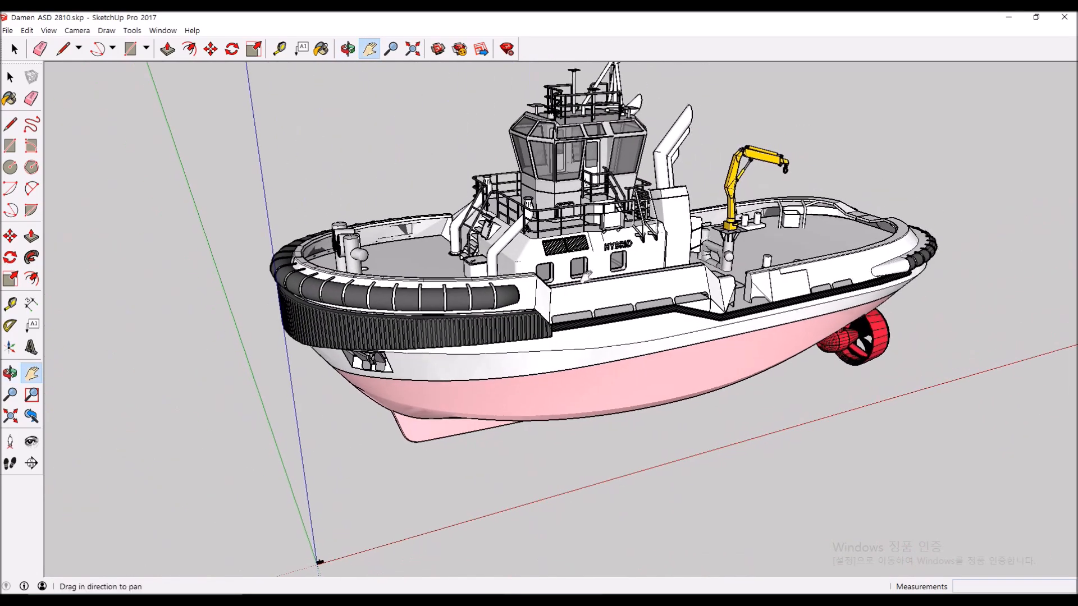
shift+middle_drag(611, 335, 682, 329)
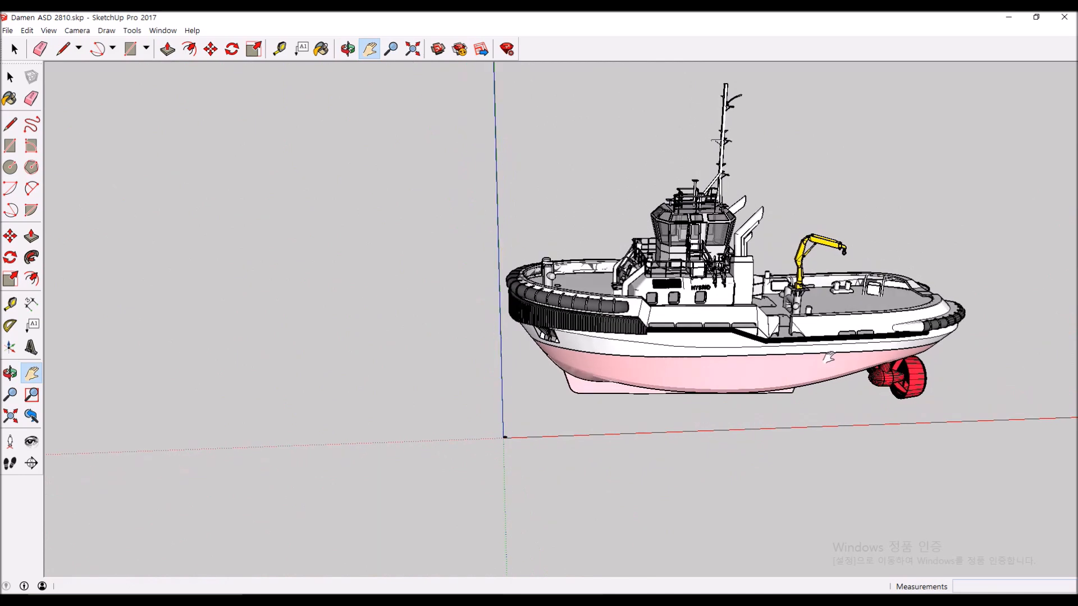
shift+middle_drag(469, 435, 456, 431)
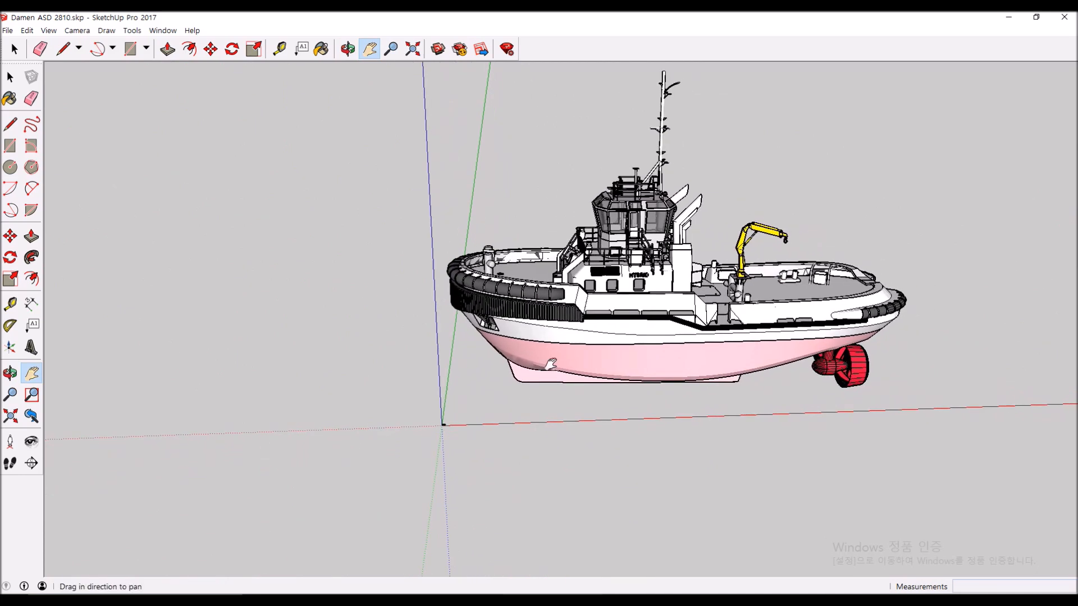
middle_drag(551, 363, 527, 357)
middle_drag(477, 391, 623, 415)
scroll(512, 433, up, 5)
- Zoom out and view the 1:144 tug from the bow quarter and side
scroll(474, 490, up, 10)
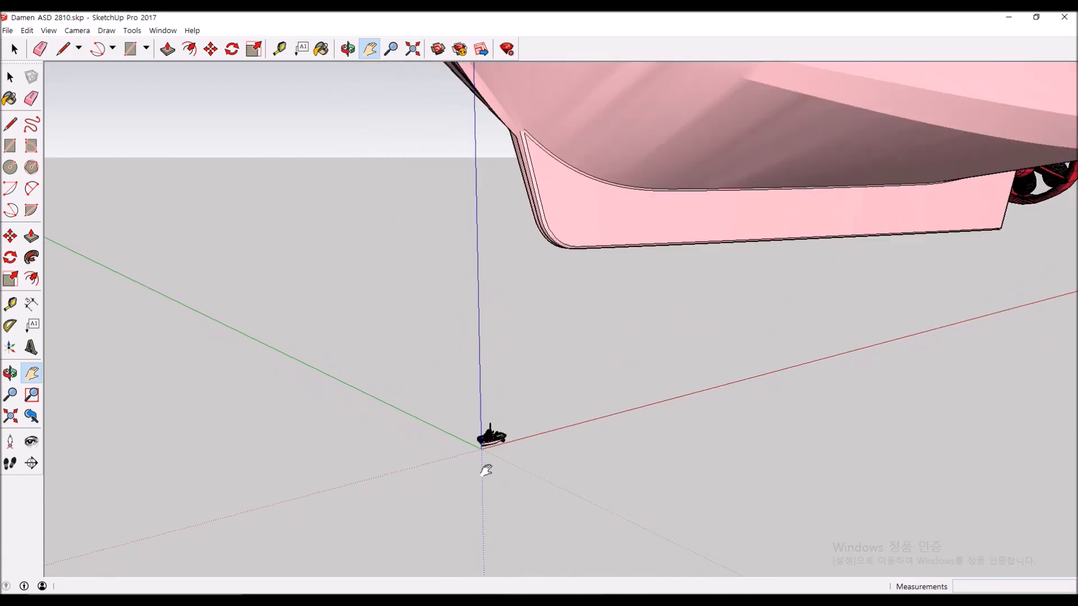
middle_drag(514, 426, 462, 426)
scroll(480, 397, up, 10)
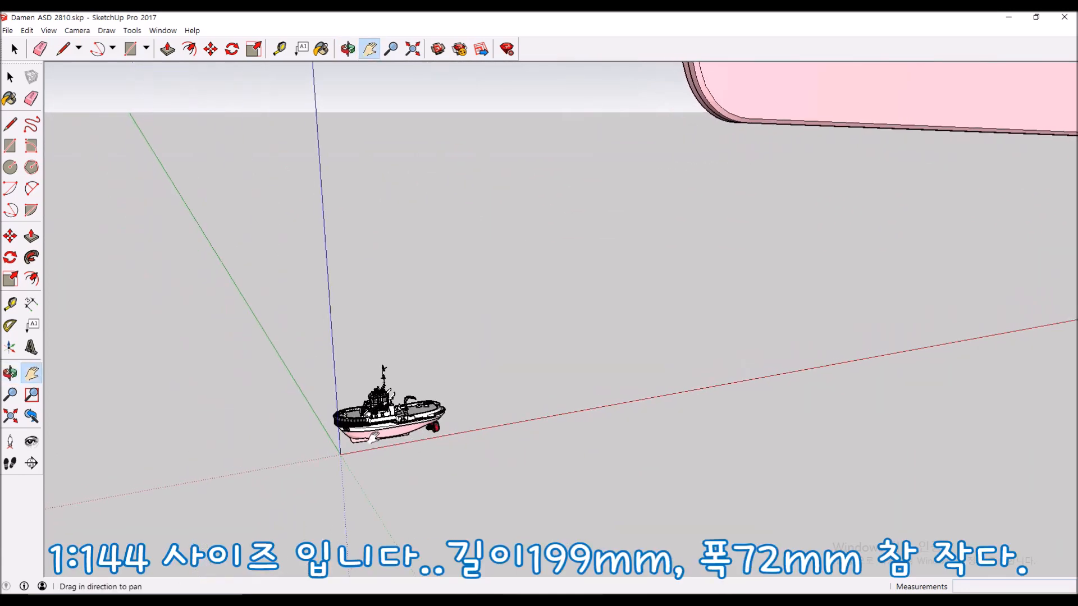
middle_drag(383, 433, 525, 396)
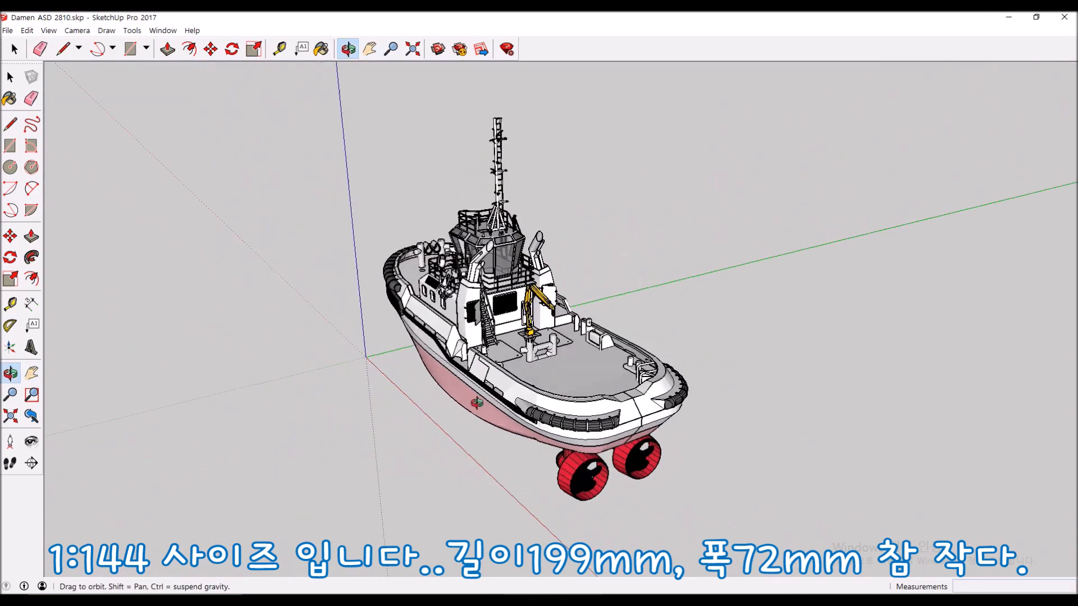
middle_drag(487, 355, 370, 339)
middle_drag(538, 337, 477, 281)
scroll(700, 351, up, 8)
middle_drag(700, 352, 533, 344)
- Pan and zoom to a straight rear close-up of the twin stern thrusters
scroll(533, 344, down, 15)
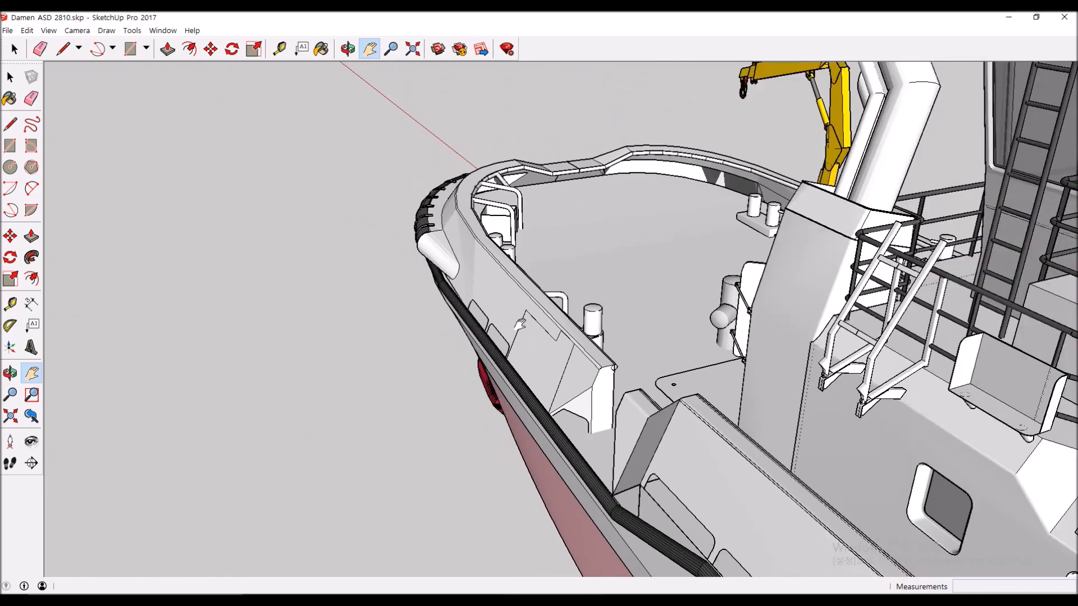
scroll(549, 298, down, 8)
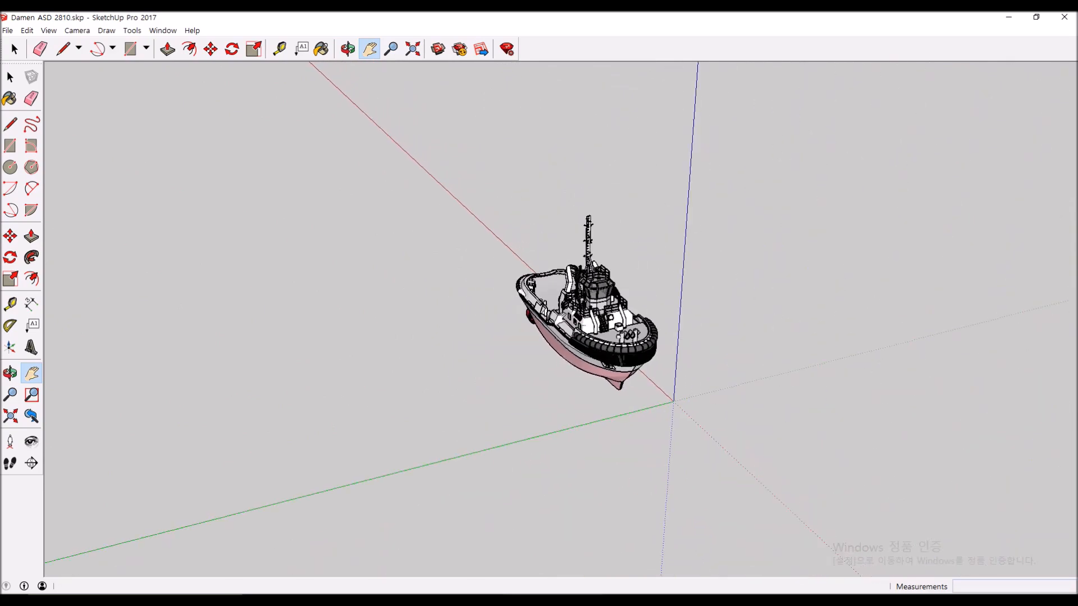
scroll(579, 340, up, 12)
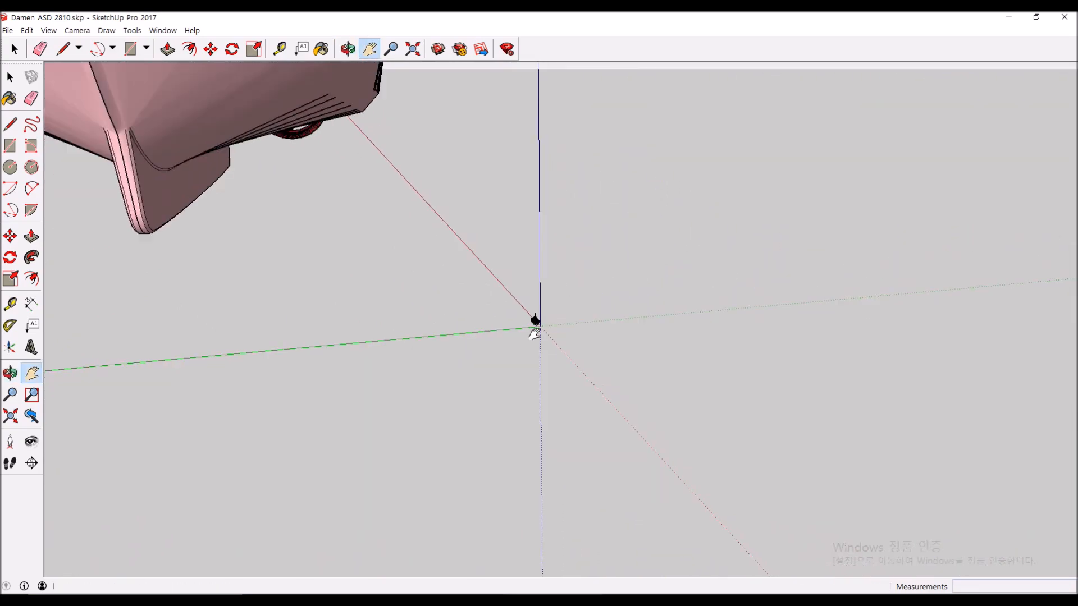
scroll(596, 356, down, 3)
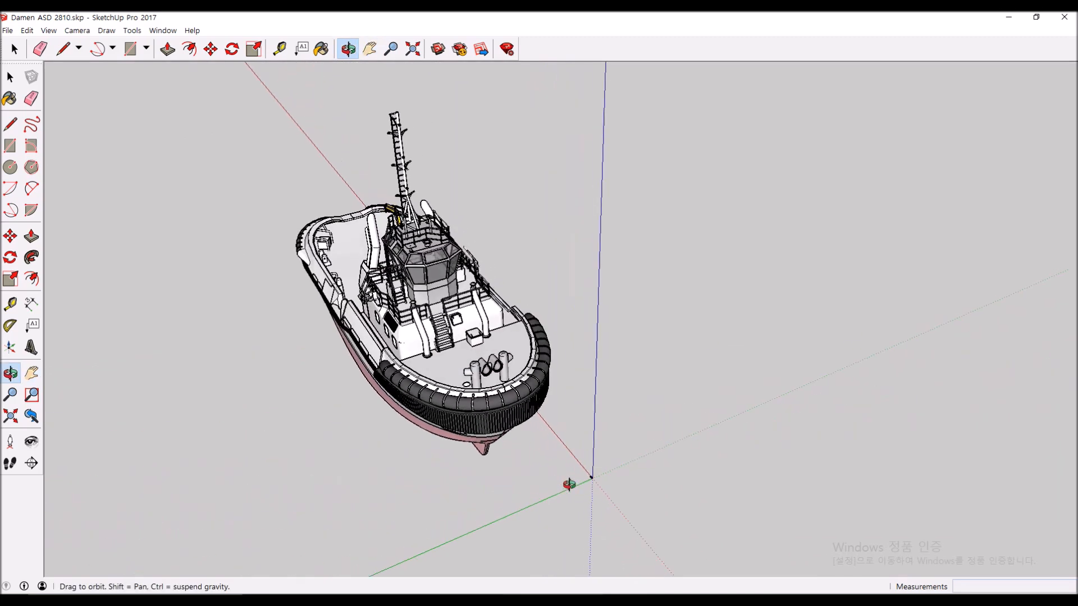
key(h)
scroll(592, 496, up, 8)
scroll(612, 482, up, 5)
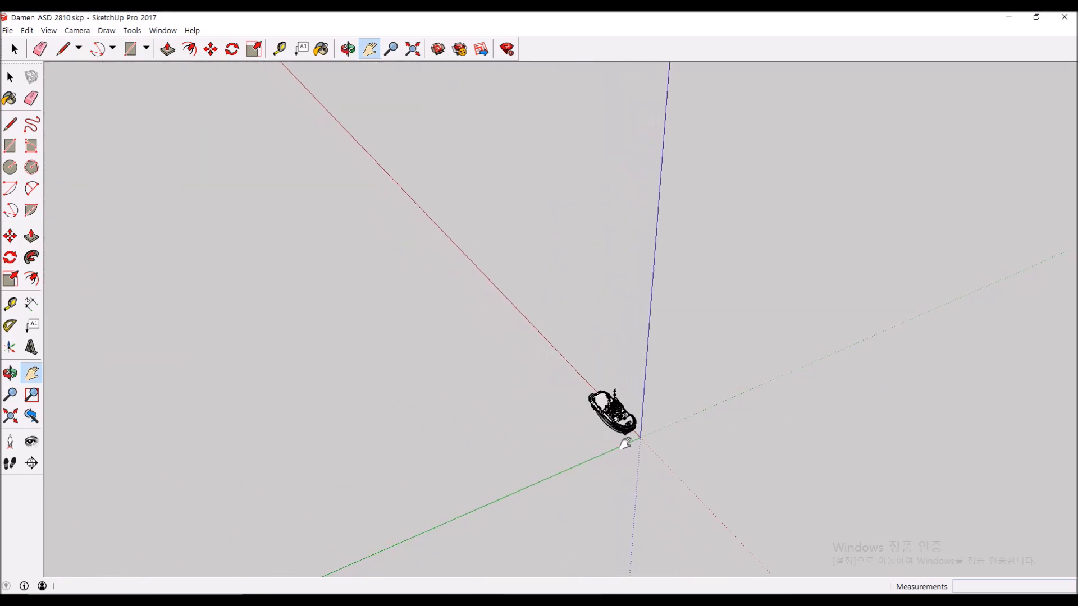
scroll(626, 440, up, 3)
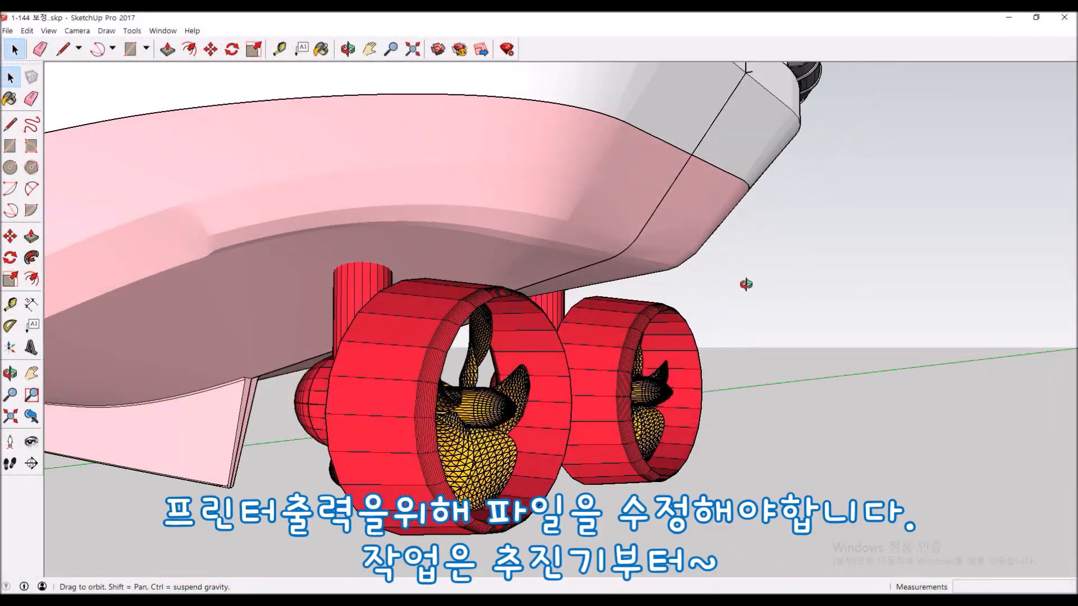
middle_drag(832, 330, 495, 307)
mouse_move(568, 306)
middle_down()
mouse_move(558, 236)
mouse_move(574, 280)
mouse_move(779, 358)
mouse_move(493, 310)
mouse_move(866, 337)
mouse_move(456, 350)
mouse_move(553, 301)
middle_up()
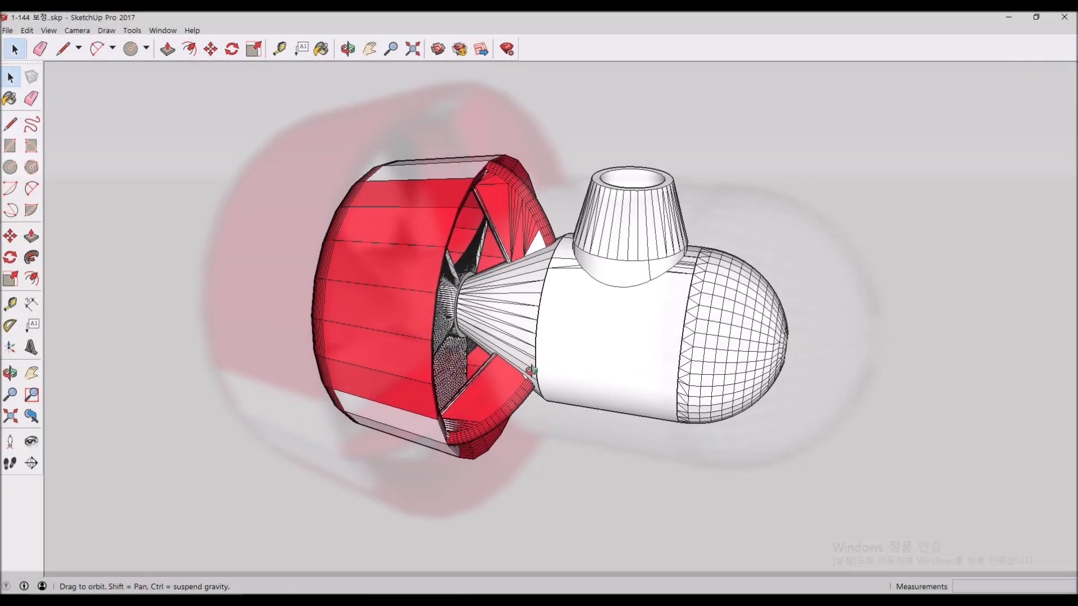
- Inspect the pod thruster's propeller and nose, then the stern hull section from low side
mouse_move(348, 336)
middle_down()
mouse_move(258, 349)
mouse_move(713, 372)
mouse_move(376, 303)
middle_up()
middle_drag(827, 394, 275, 381)
middle_drag(471, 367, 289, 389)
middle_drag(595, 322, 503, 415)
middle_drag(518, 320, 527, 513)
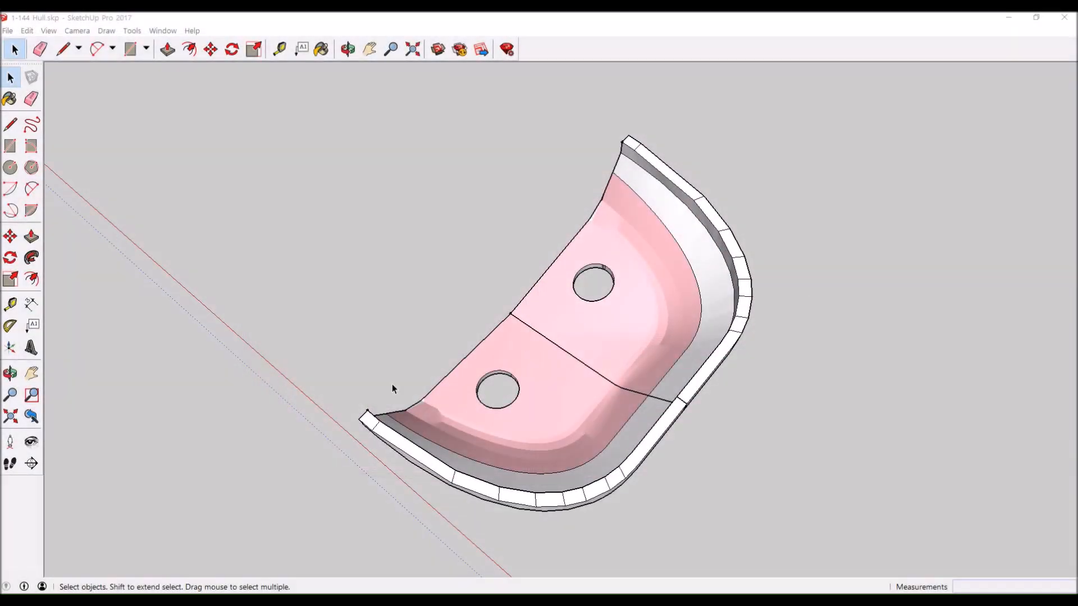
mouse_move(392, 385)
middle_down()
mouse_move(623, 385)
mouse_move(859, 341)
middle_up()
middle_drag(315, 408, 622, 267)
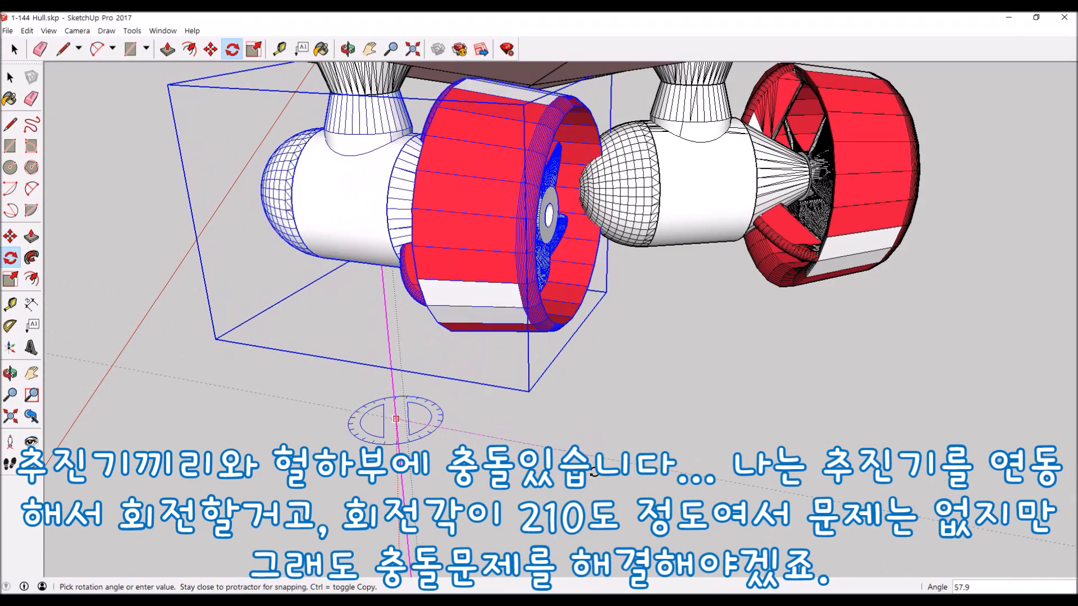
- Rotate one thruster pod about its vertical axis so it clears the neighbouring thruster
scroll(511, 496, up, 5)
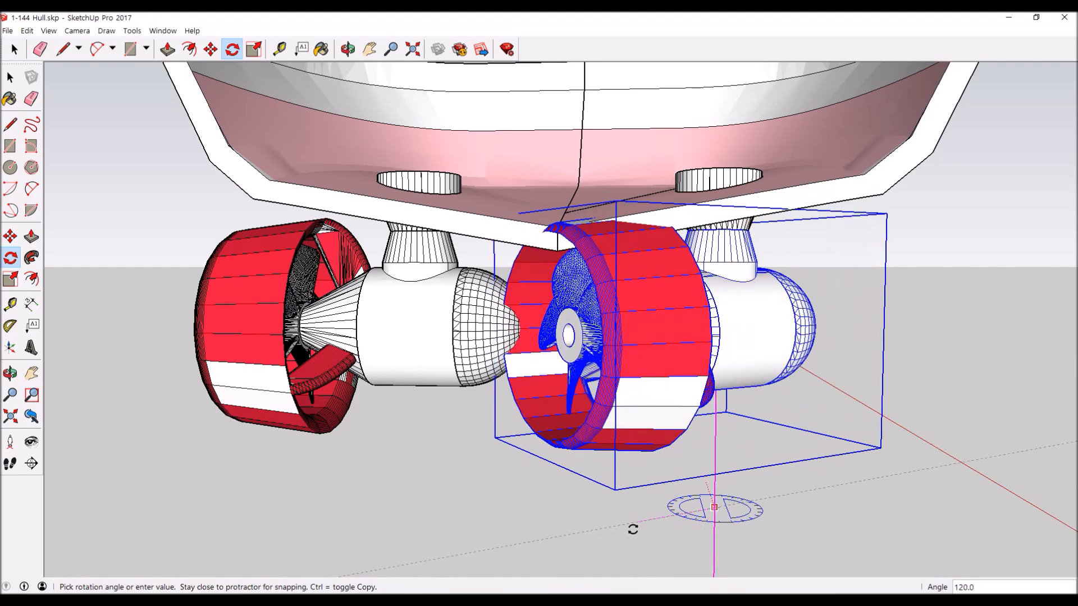
click(582, 520)
middle_drag(582, 519, 805, 501)
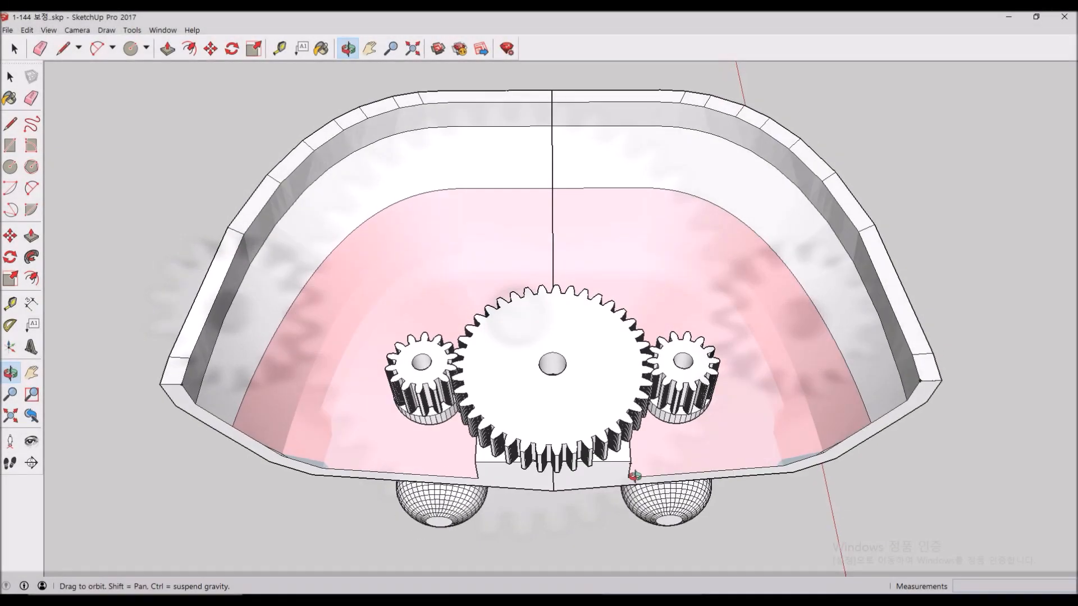
- Check the three gears in the hull housing and the twin thrusters from several angles
drag(618, 494, 637, 537)
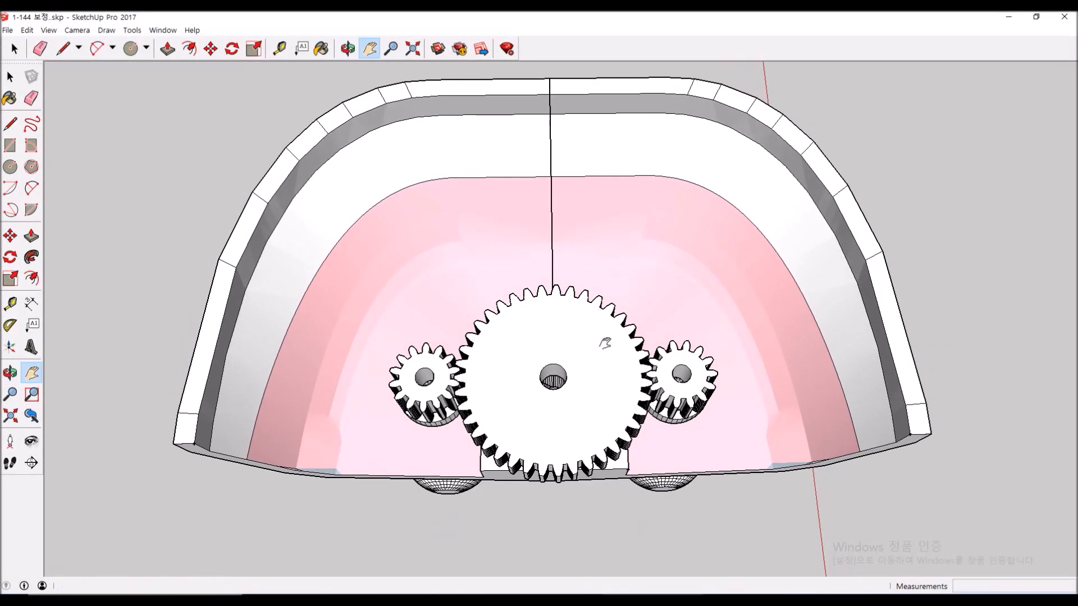
drag(549, 342, 603, 447)
middle_drag(603, 447, 605, 261)
middle_drag(571, 418, 651, 449)
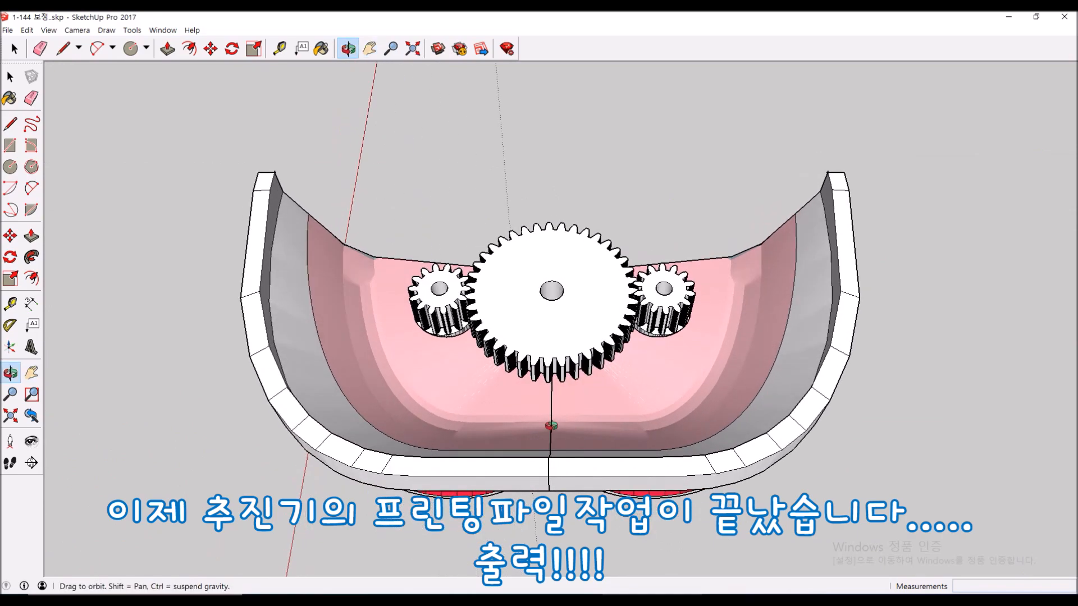